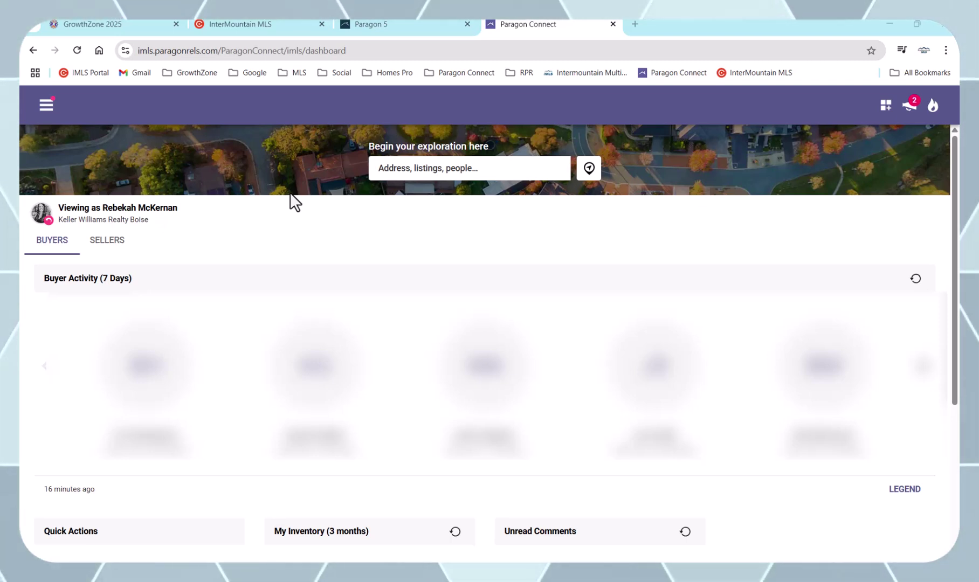
# Step: Open the $549,900 Boise residential listing from the published listings
pyautogui.click(46, 108)
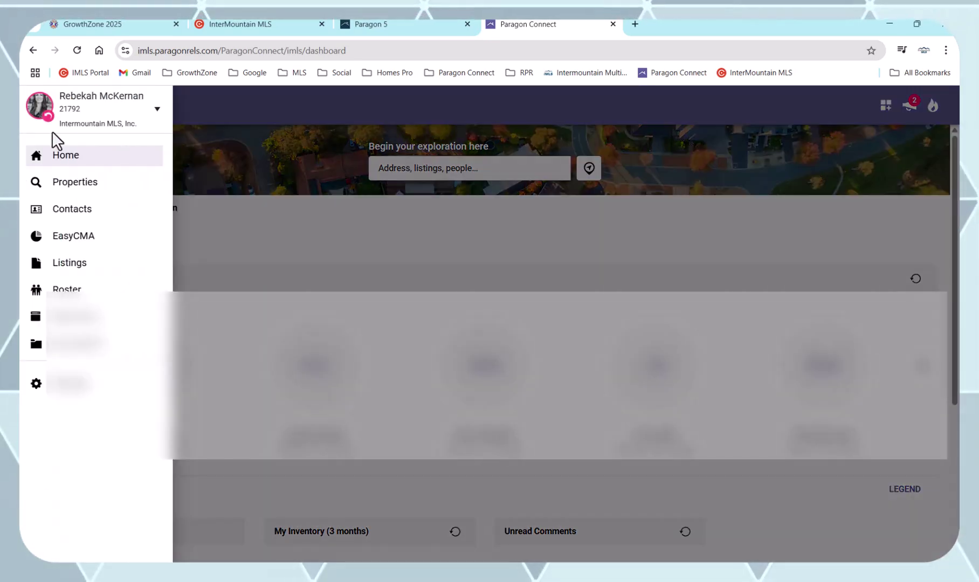
pyautogui.click(85, 265)
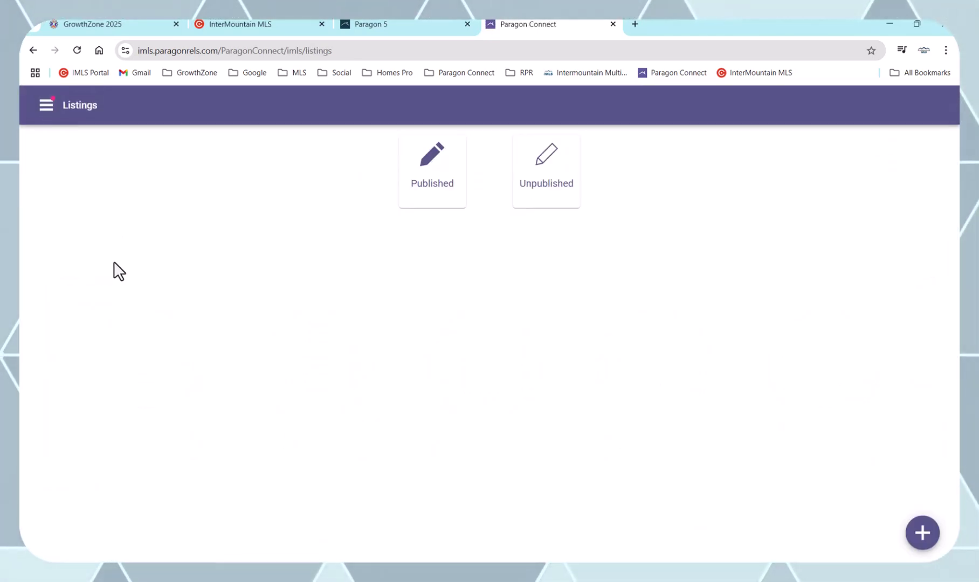
pyautogui.click(431, 191)
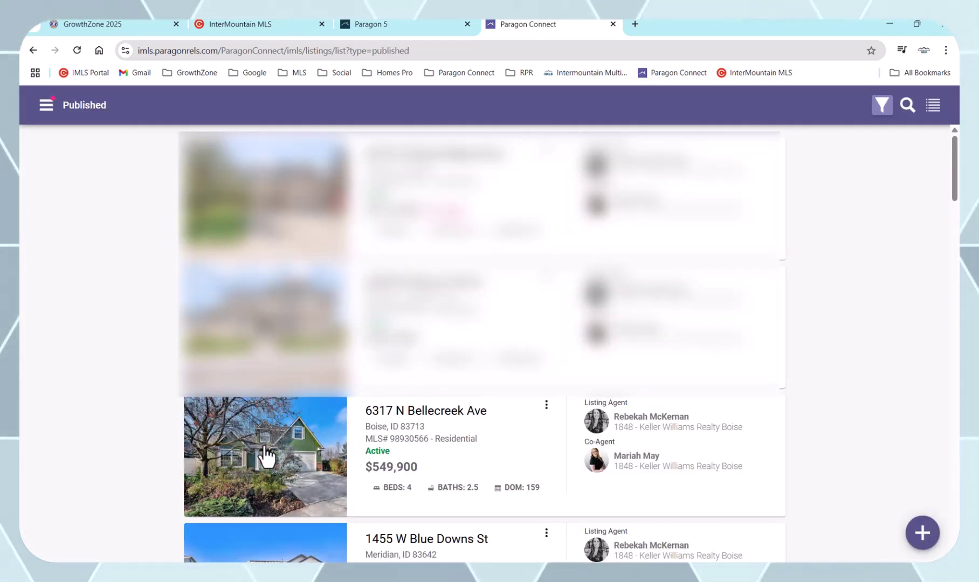
pyautogui.click(299, 450)
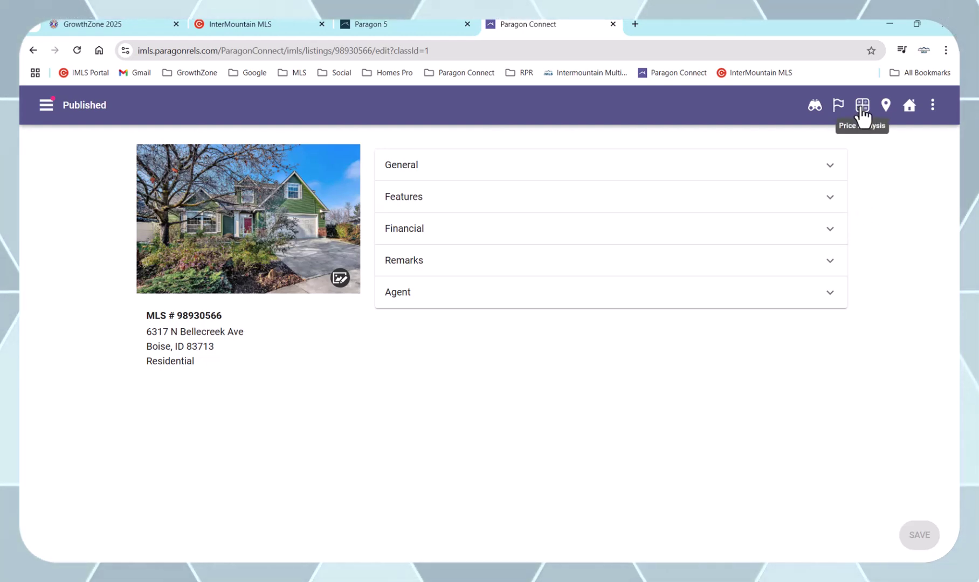
# Step: Open the Price Analysis for the Boise listing to examine its potential buyers and buyer demand
pyautogui.click(932, 105)
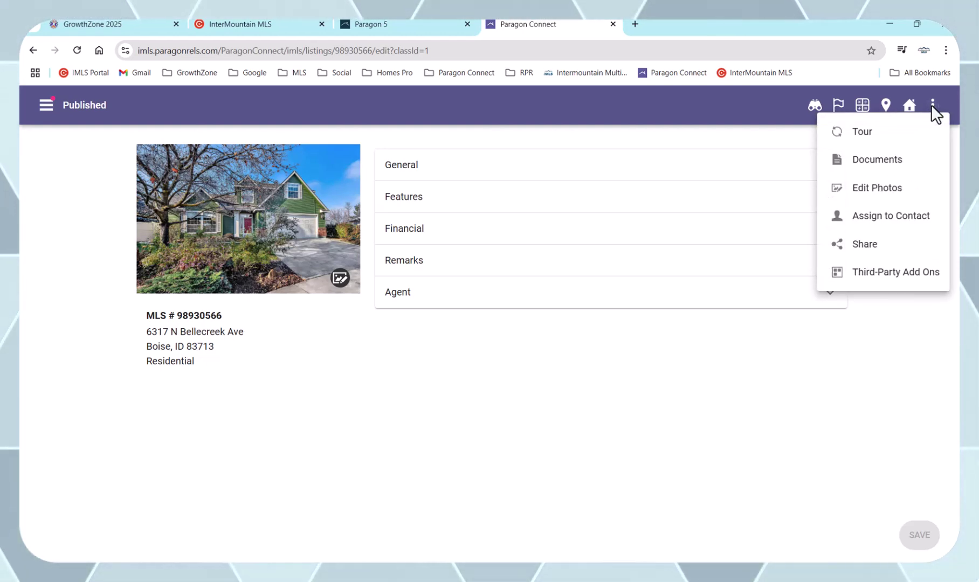
pyautogui.click(932, 105)
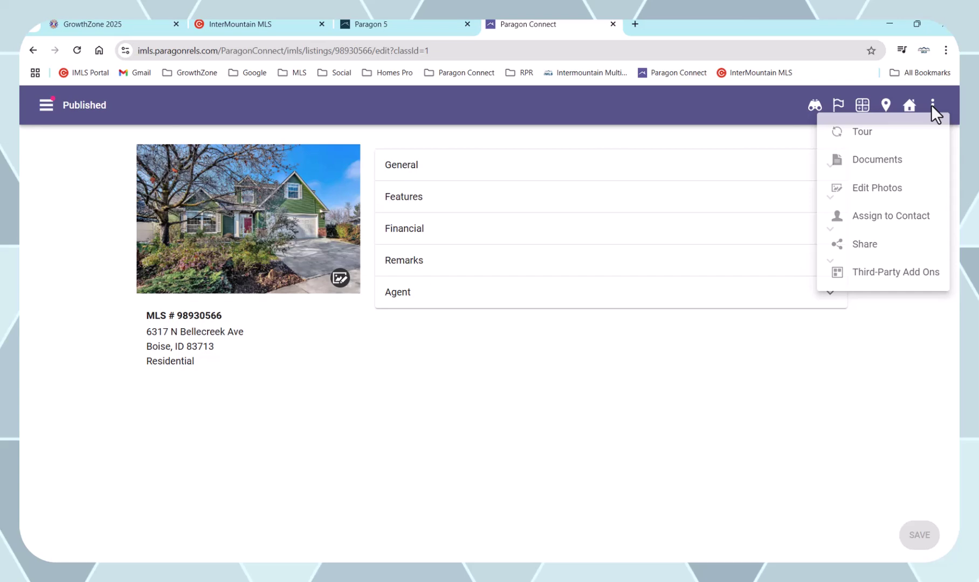
pyautogui.click(862, 106)
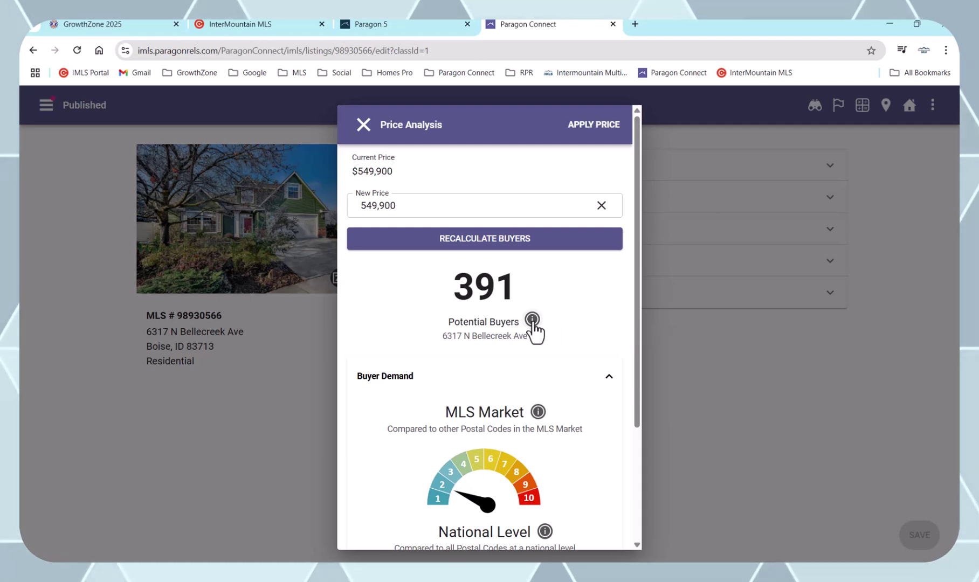
pyautogui.moveTo(532, 321)
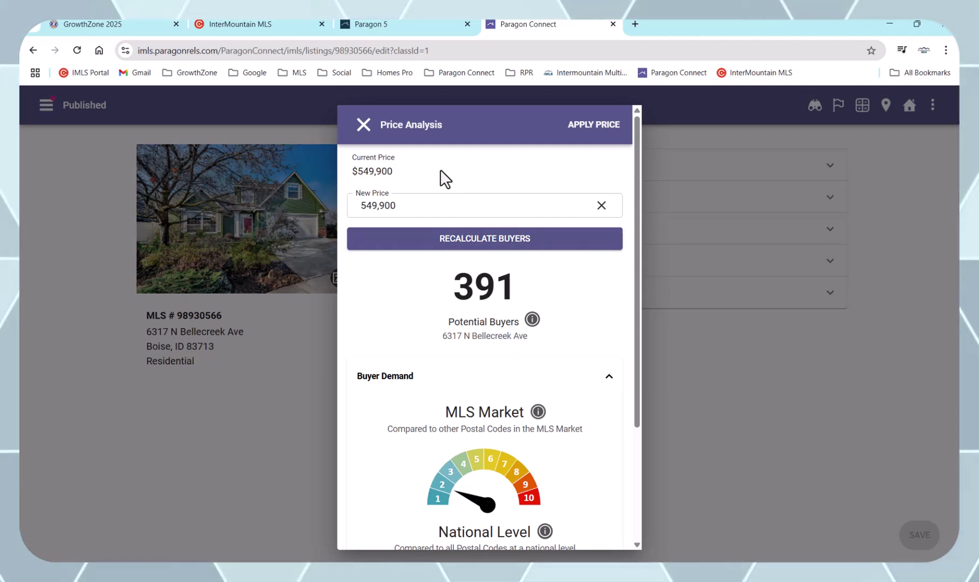
# Step: Set the new price in the price analysis to 525,000 and recalculate the potential buyers
pyautogui.moveTo(403, 207); pyautogui.dragTo(325, 206)
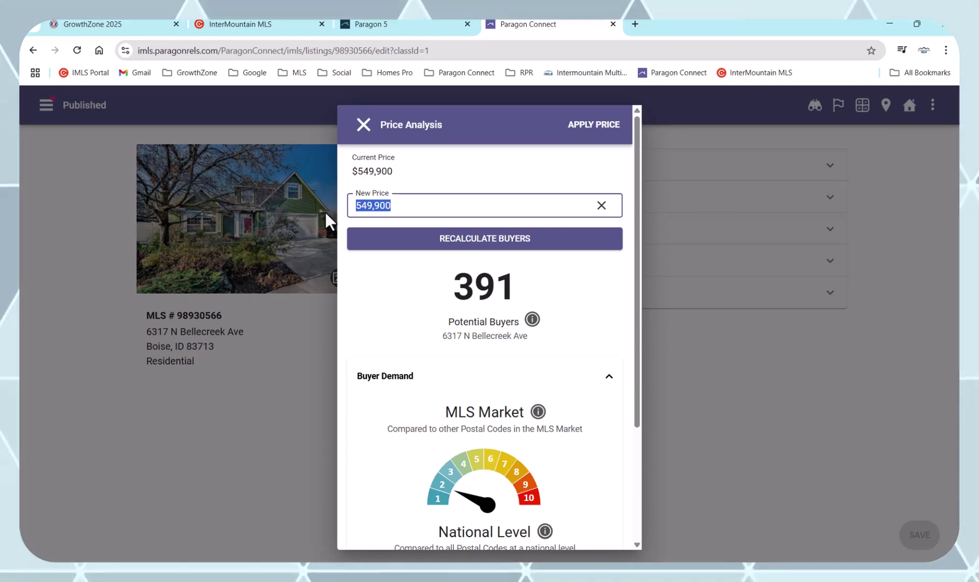
pyautogui.write('525')
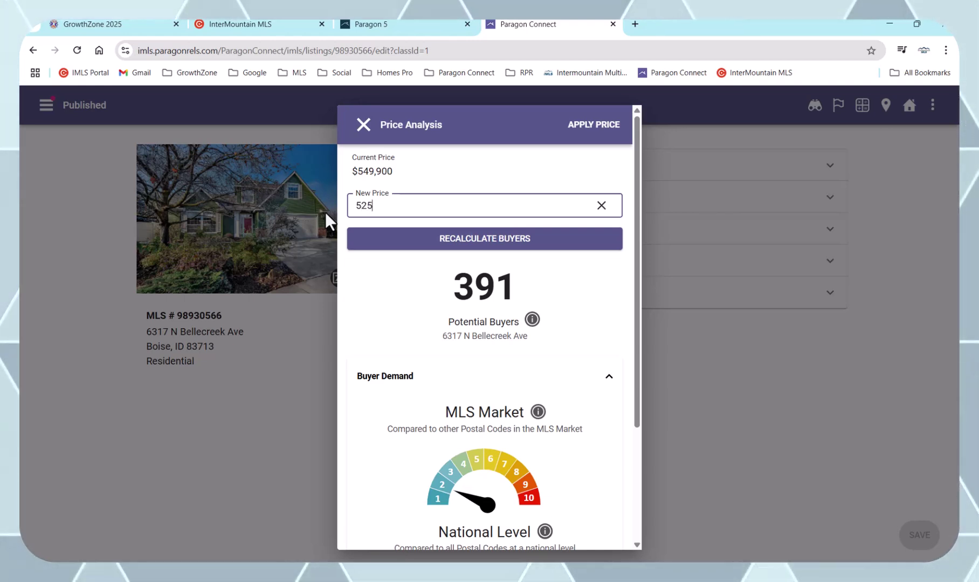
pyautogui.write('000')
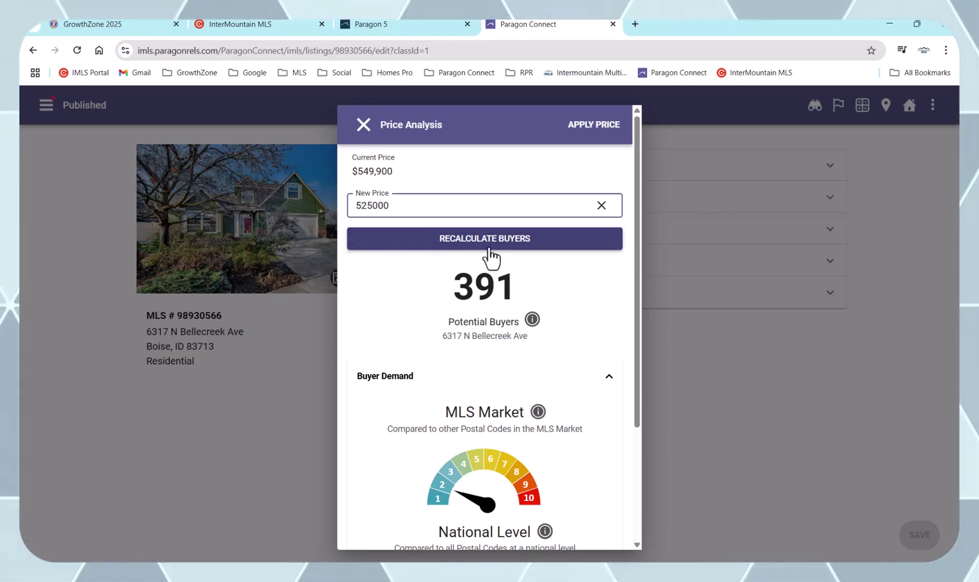
pyautogui.click(489, 249)
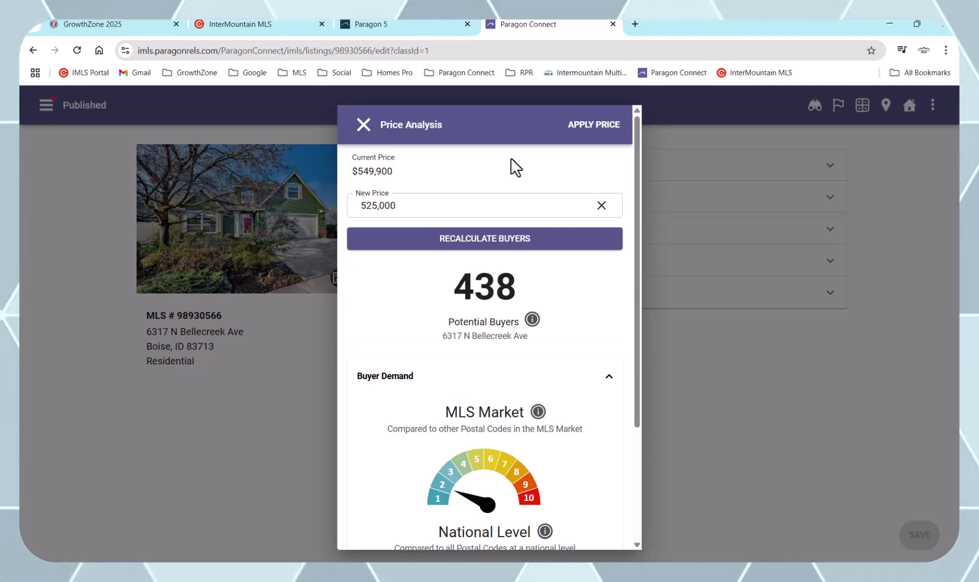
# Step: Recalculate the potential buyers for a new price of 500,000, and close the analysis without applying the price
pyautogui.moveTo(395, 206); pyautogui.dragTo(335, 206)
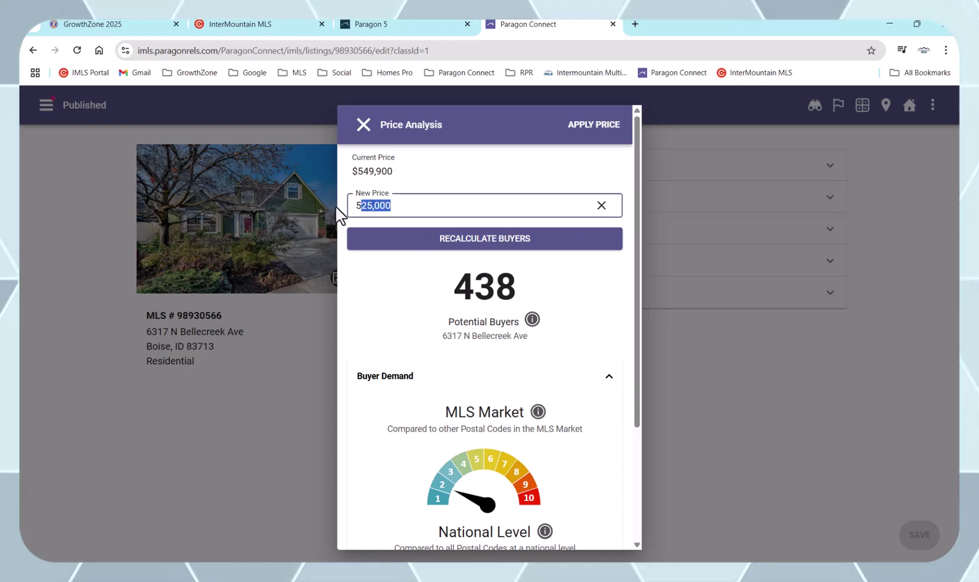
pyautogui.press('BackSpace')
pyautogui.write('00000')
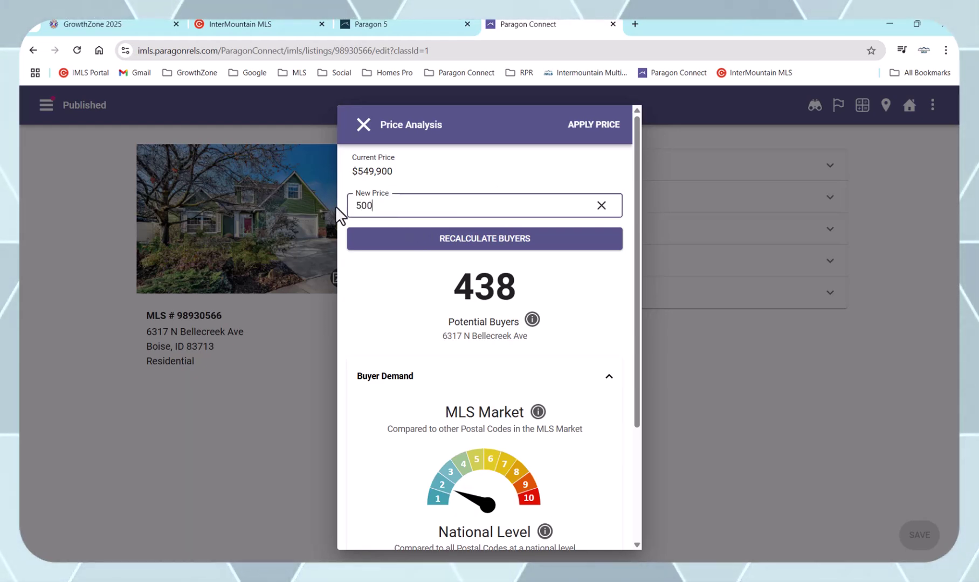
pyautogui.click(465, 241)
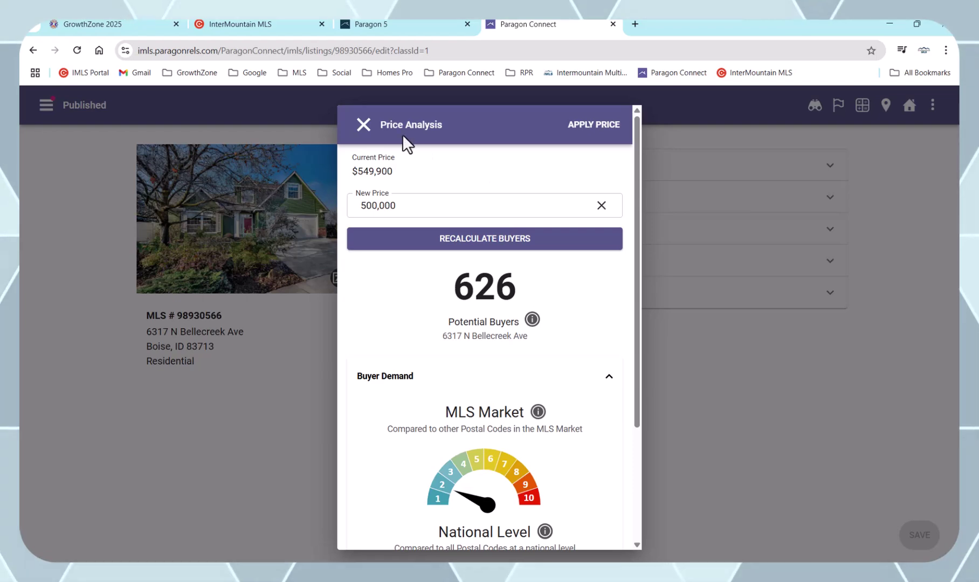
pyautogui.click(363, 126)
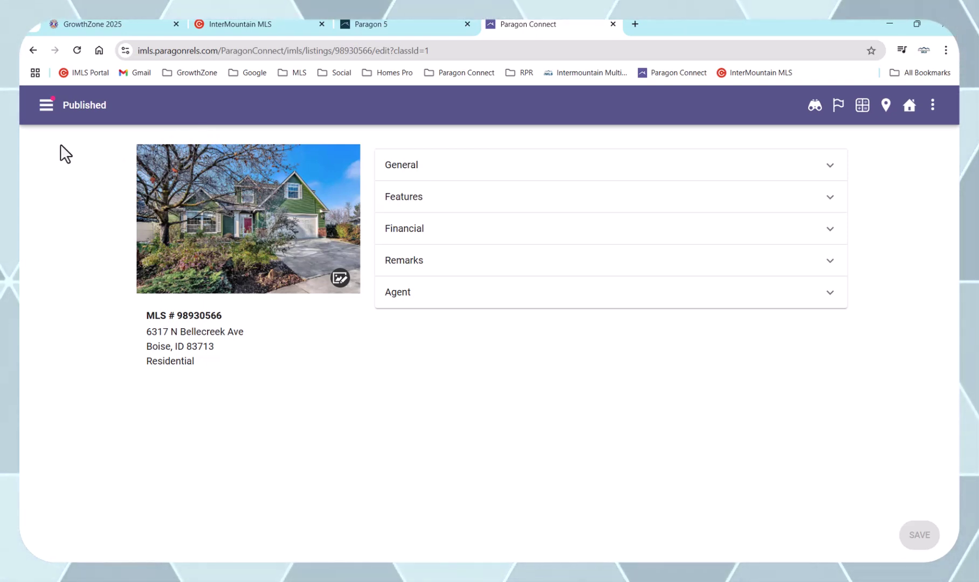
# Step: Return to the published listings and open Reverse Prospecting for the $549,900 Boise listing
pyautogui.click(45, 106)
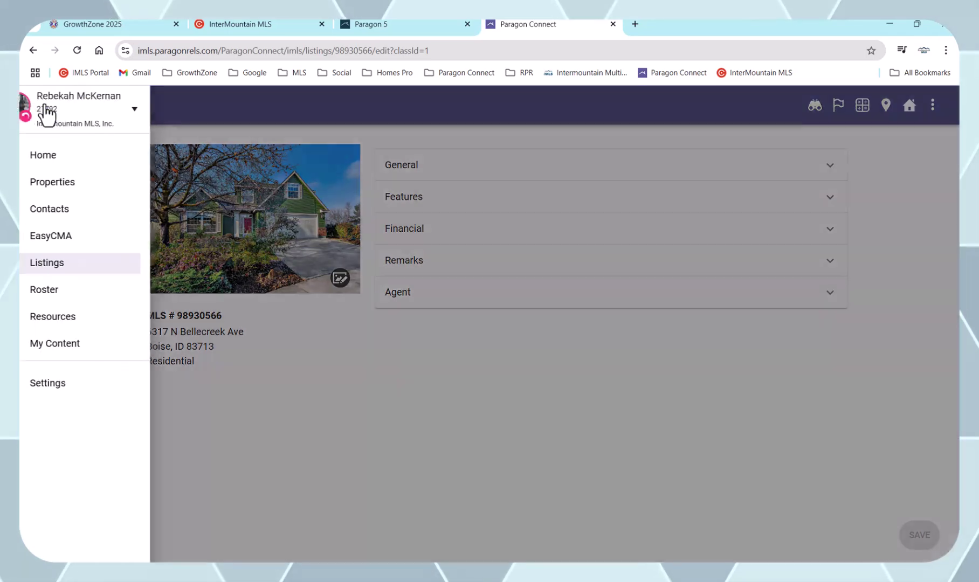
pyautogui.click(61, 265)
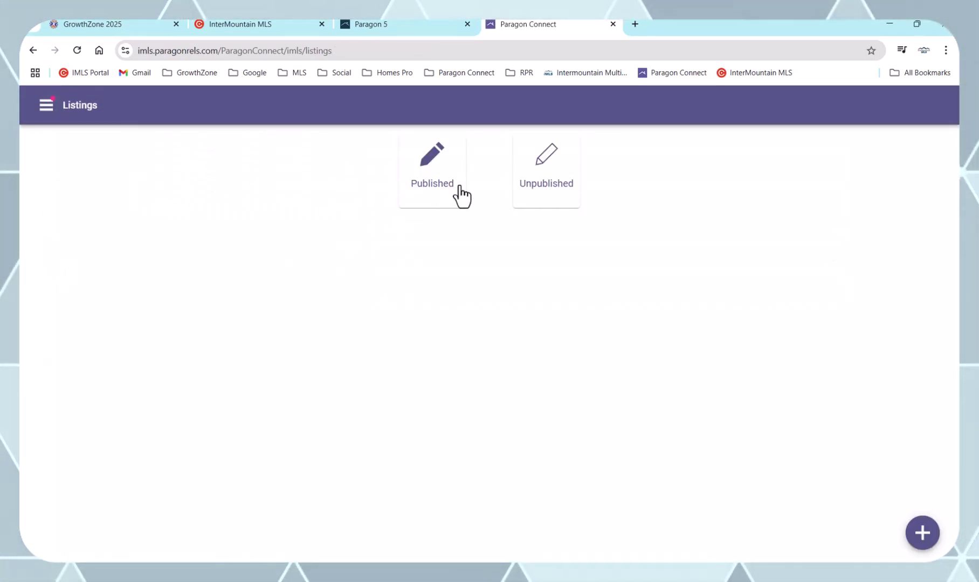
pyautogui.click(428, 172)
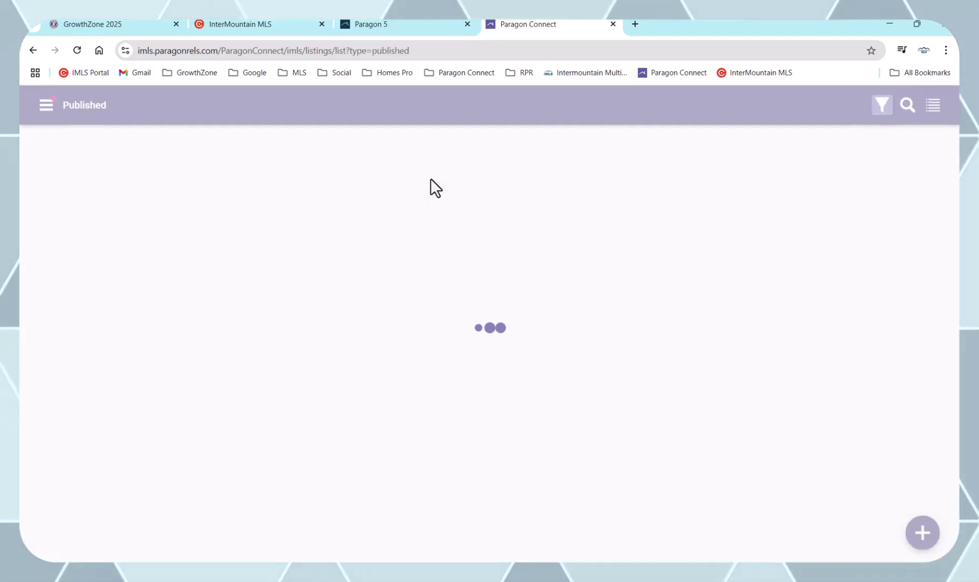
pyautogui.scroll(-2, 436, 284)
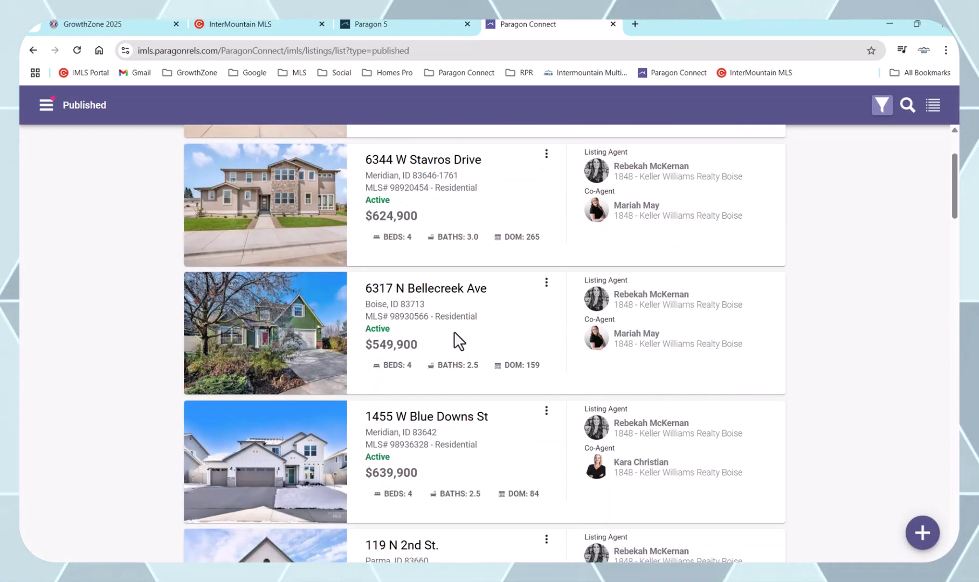
pyautogui.click(546, 284)
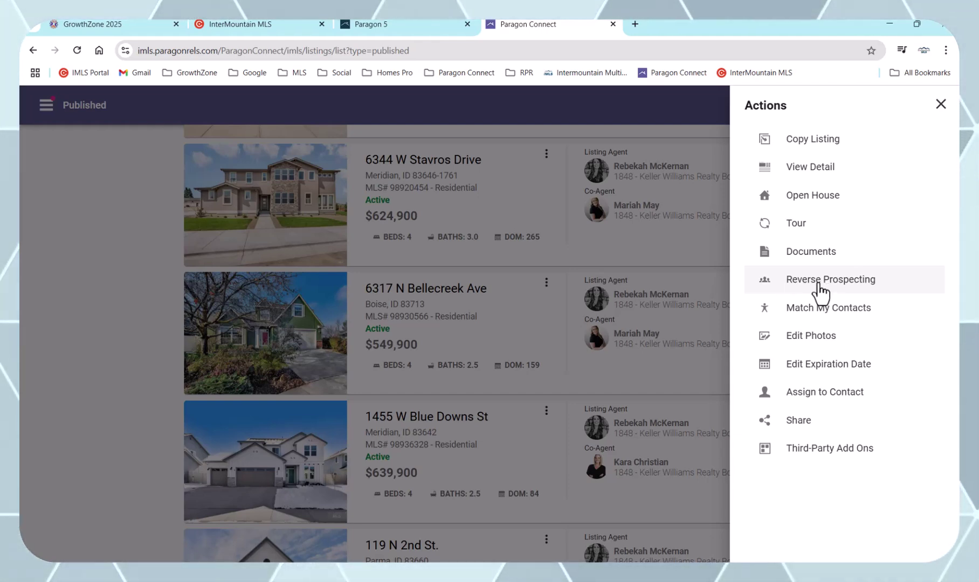
pyautogui.click(821, 292)
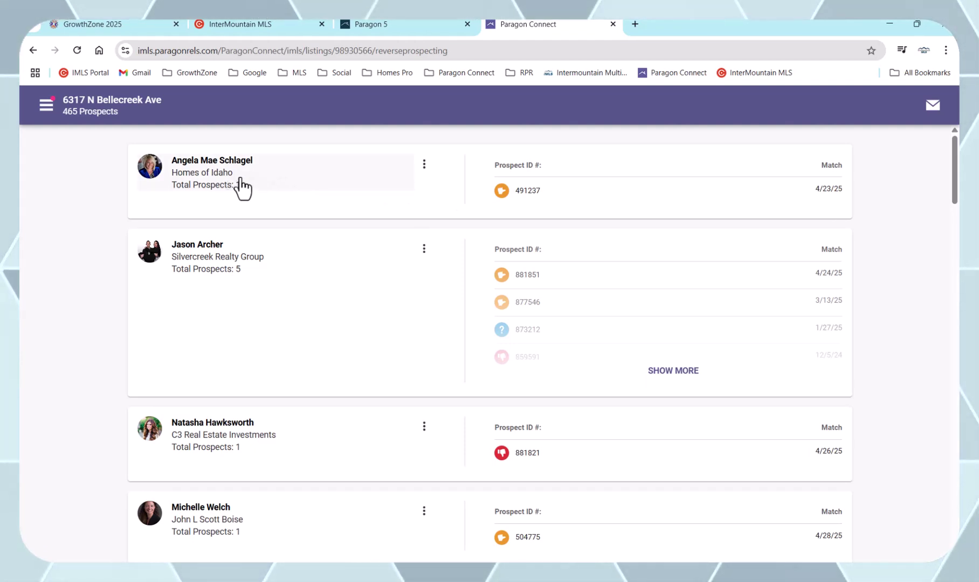
# Step: Check the contact option for the first agent and view the full prospect list of the Silvercreek Realty Group agent
pyautogui.click(425, 165)
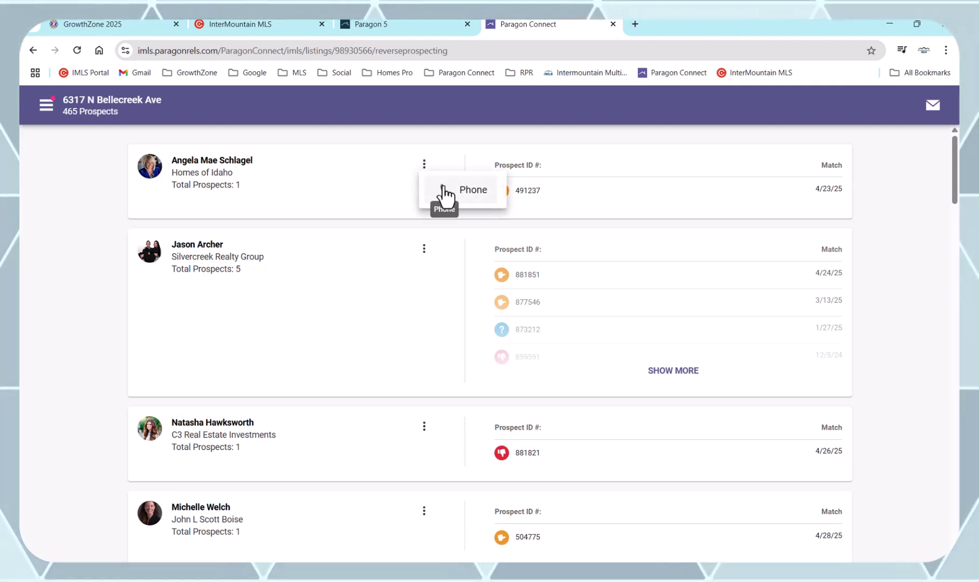
pyautogui.click(906, 168)
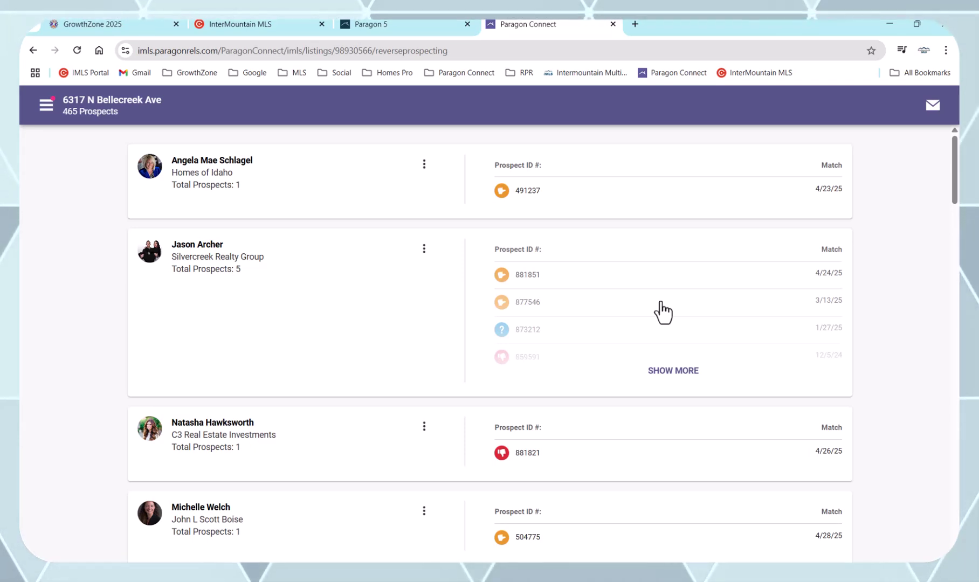
pyautogui.scroll(-2, 518, 236)
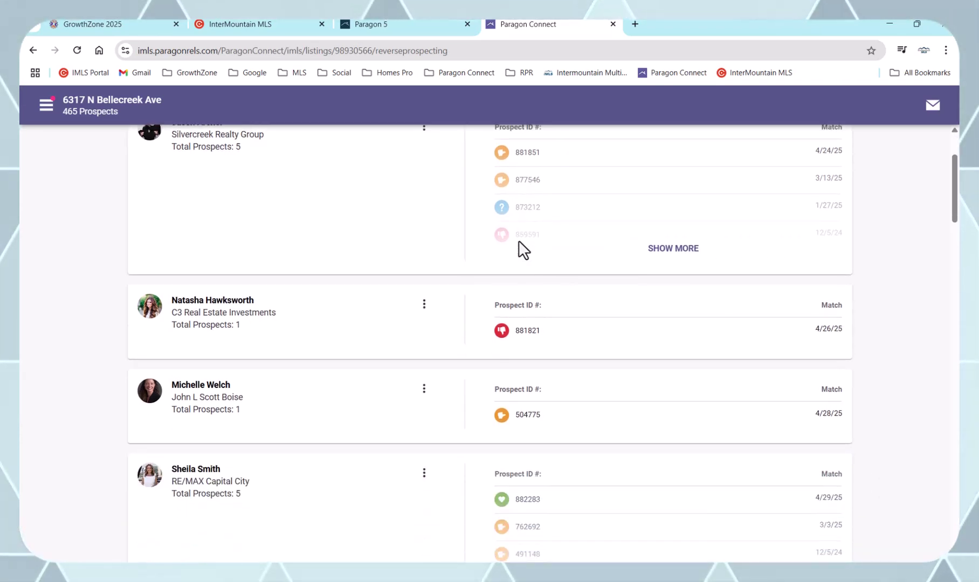
pyautogui.scroll(1, 522, 287)
pyautogui.click(684, 314)
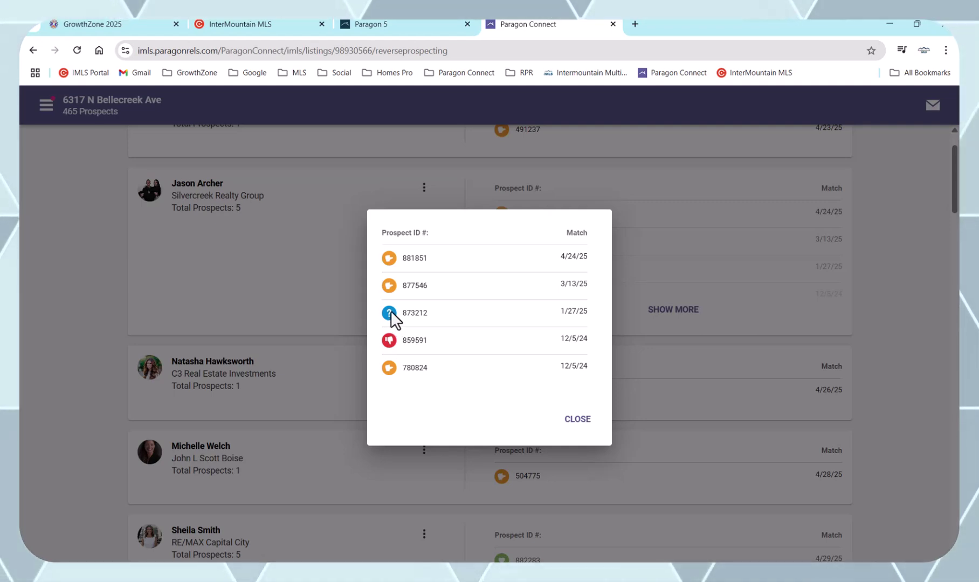
pyautogui.moveTo(391, 315)
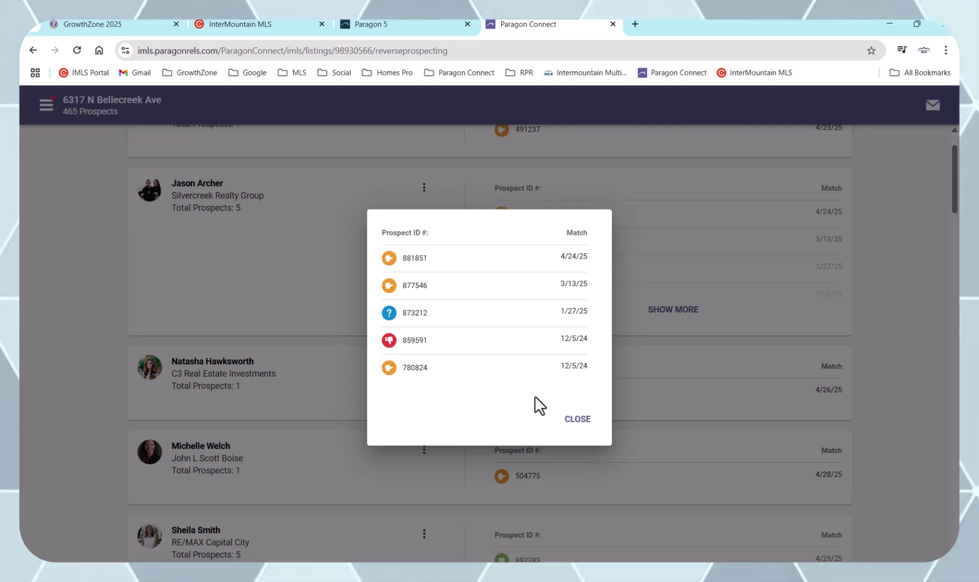
pyautogui.click(585, 425)
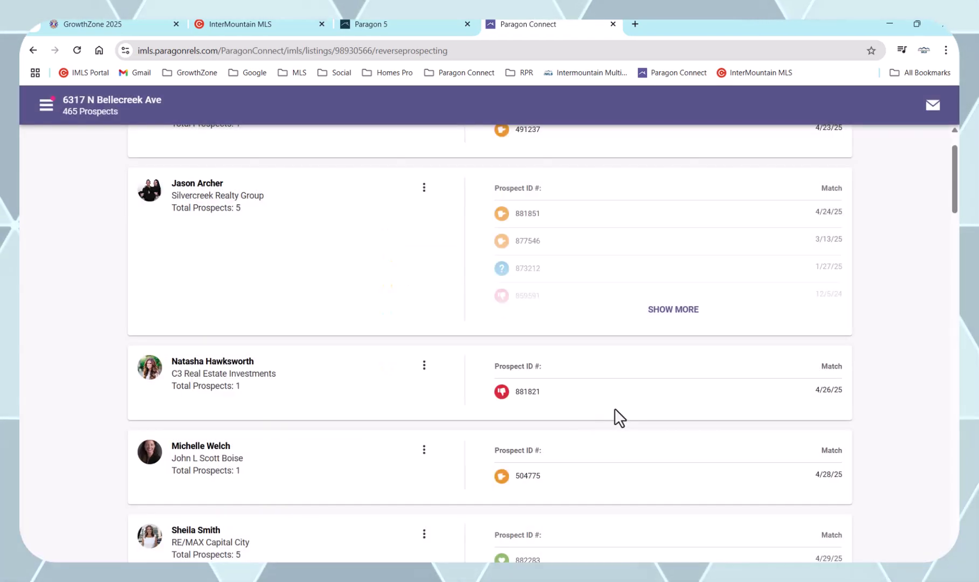
# Step: Browse the other agents' prospects, examining their interest markers and match dates
pyautogui.scroll(-3, 618, 409)
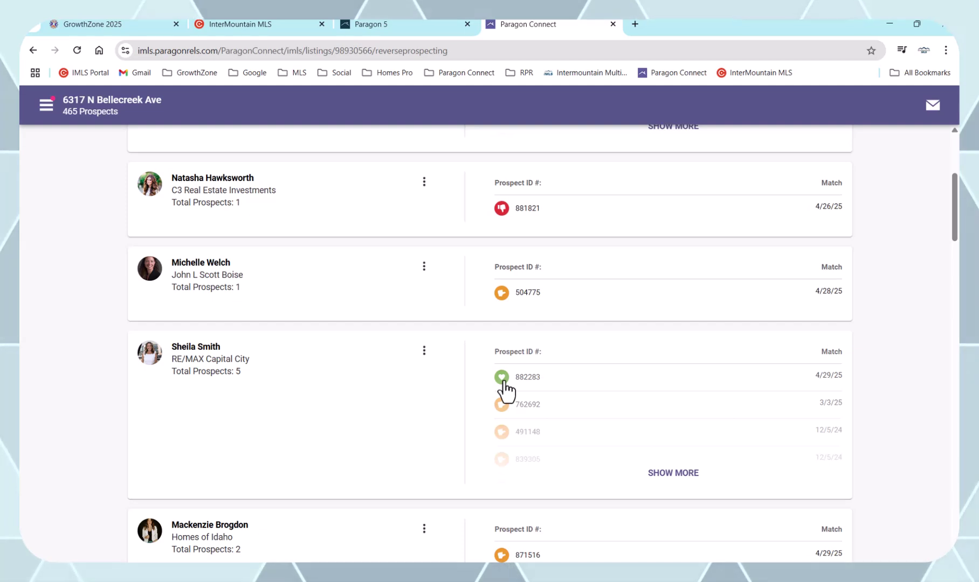
pyautogui.scroll(-3, 611, 388)
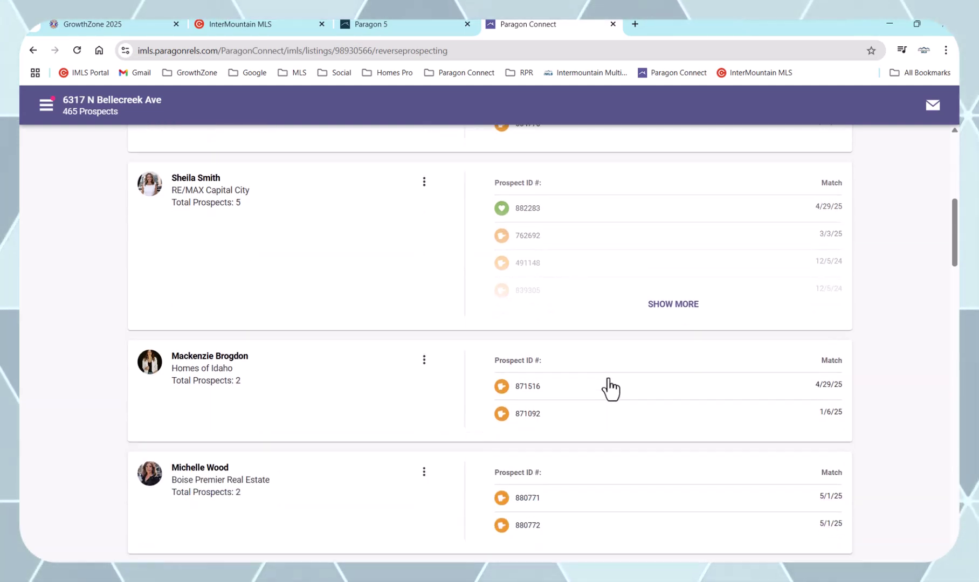
pyautogui.scroll(8, 611, 385)
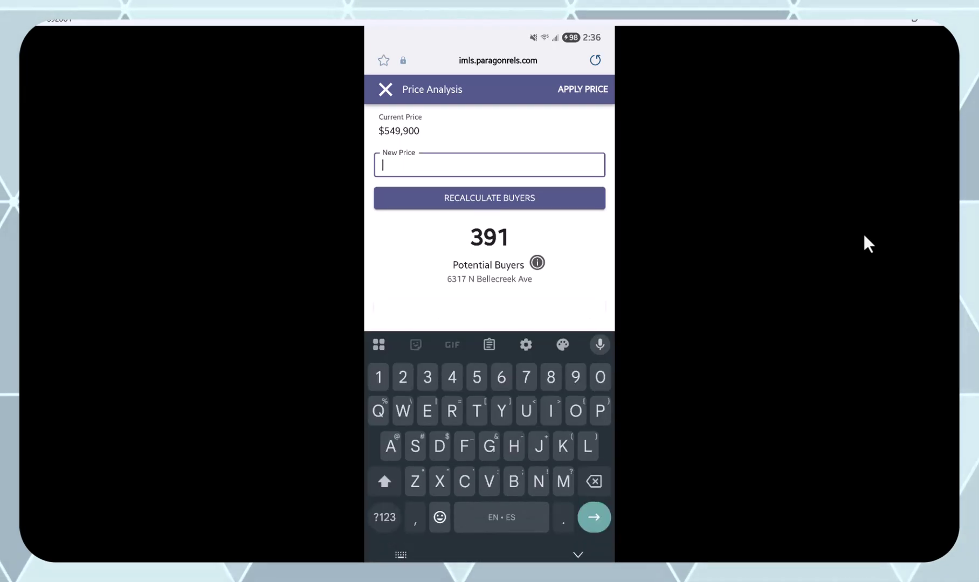
# Step: In the mobile view's price analysis, set the new price to 500000 and recalculate the potential buyers
pyautogui.write('5000000')
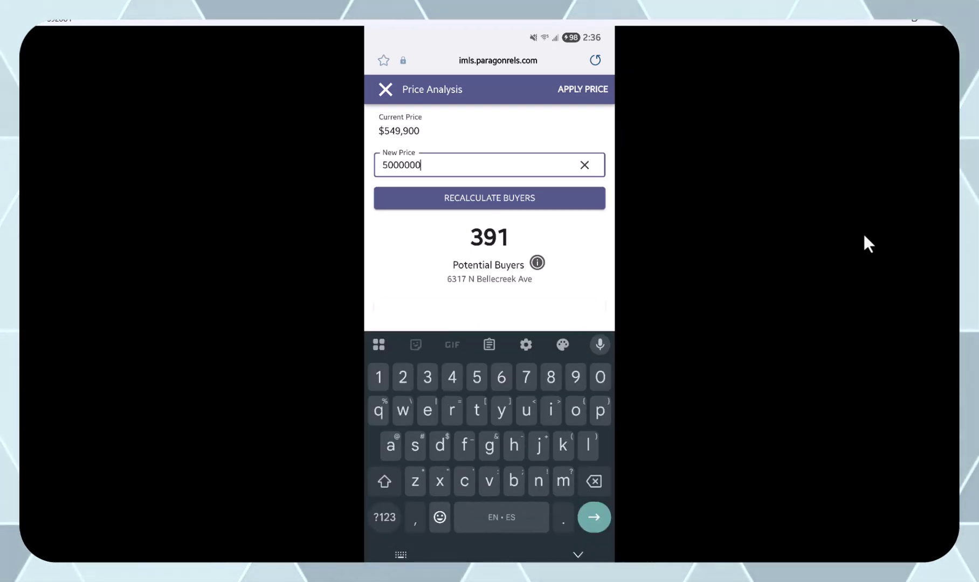
pyautogui.press('BackSpace')
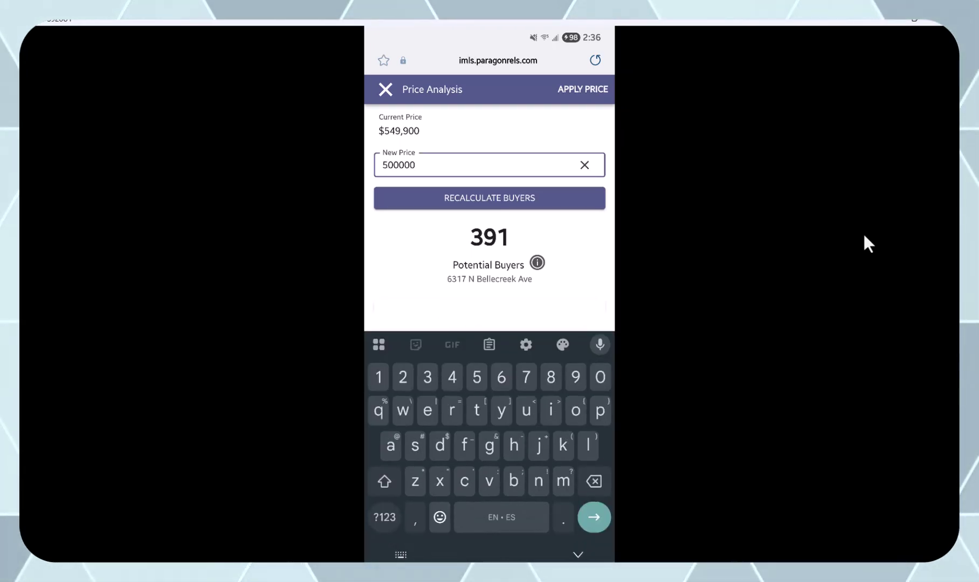
pyautogui.press('Return')
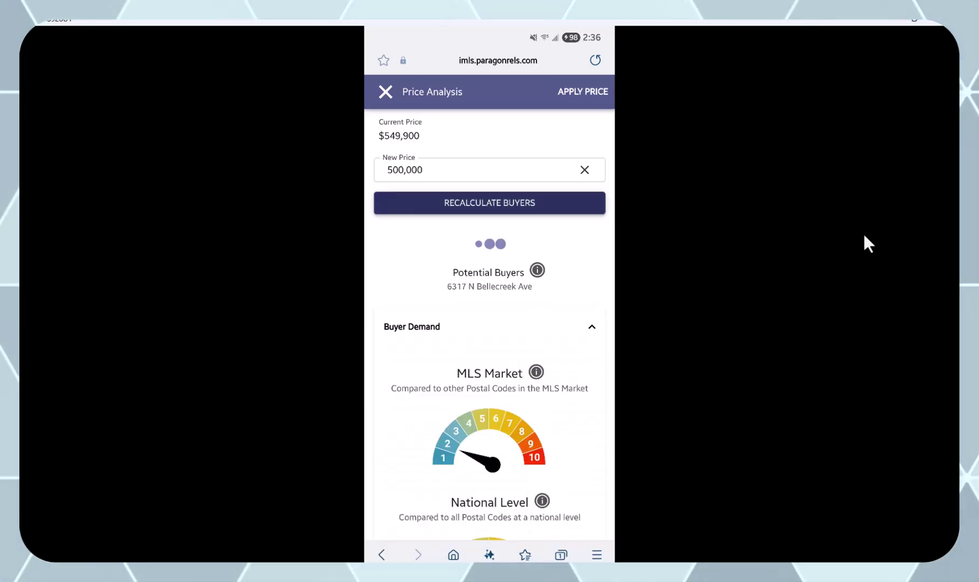